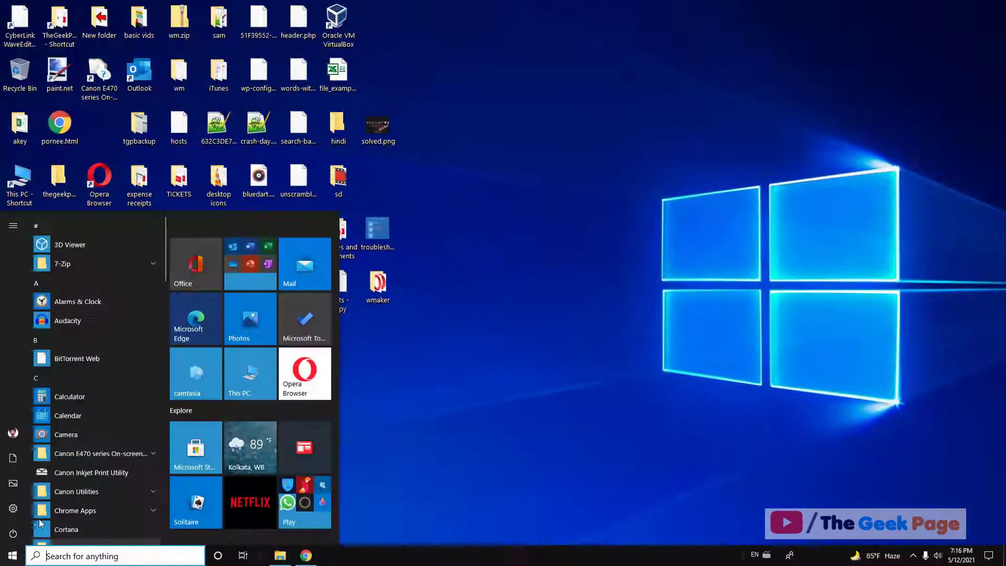
text(ch)
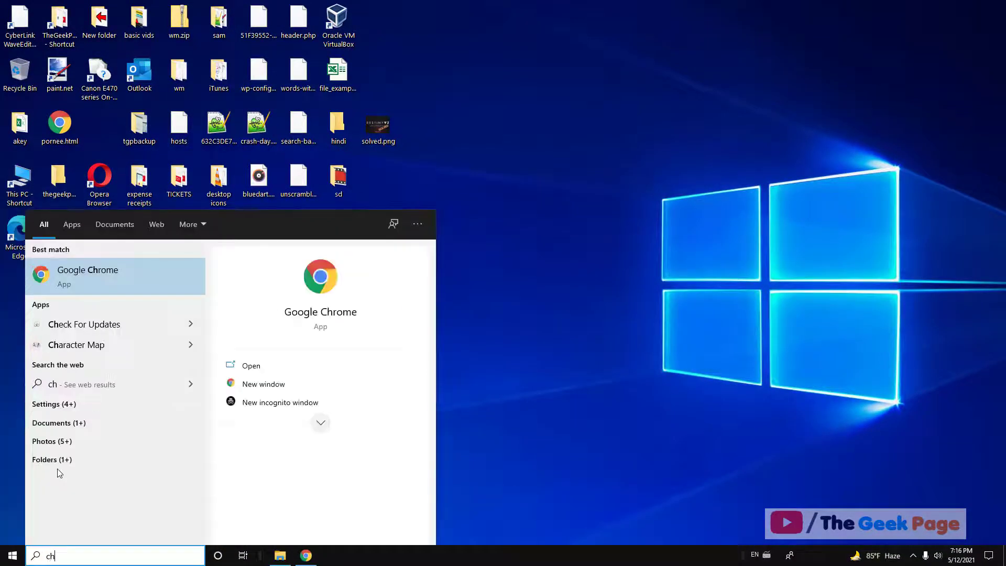
Step: Launch Google Chrome to search for the Microsoft .NET Framework Repair Tool
click(117, 275)
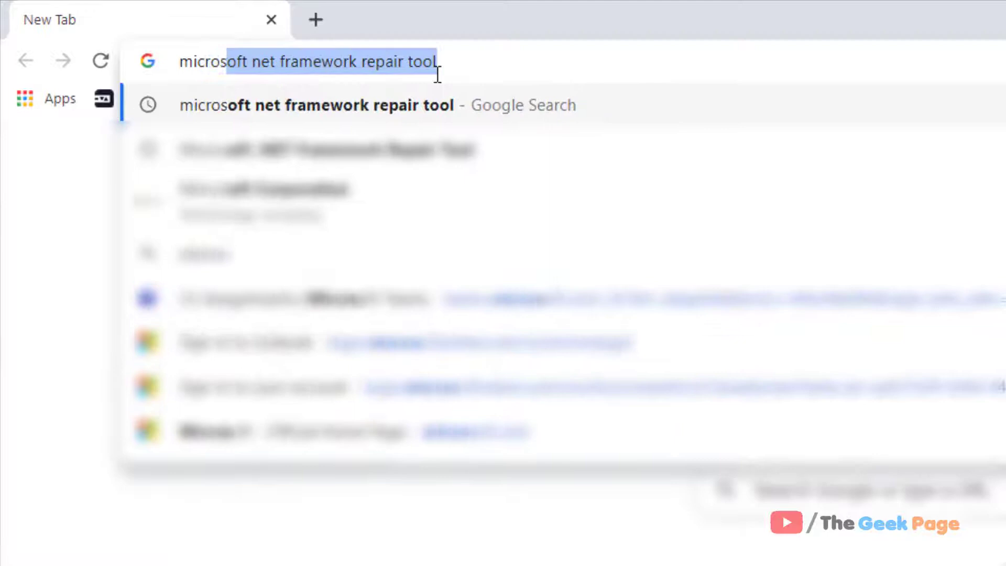
text(soft .ne)
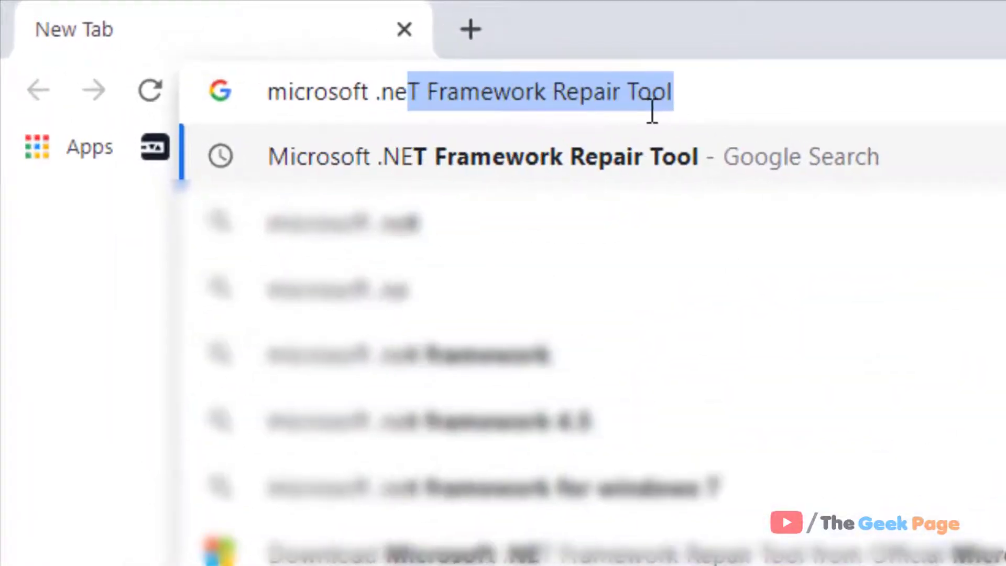
text(t fra)
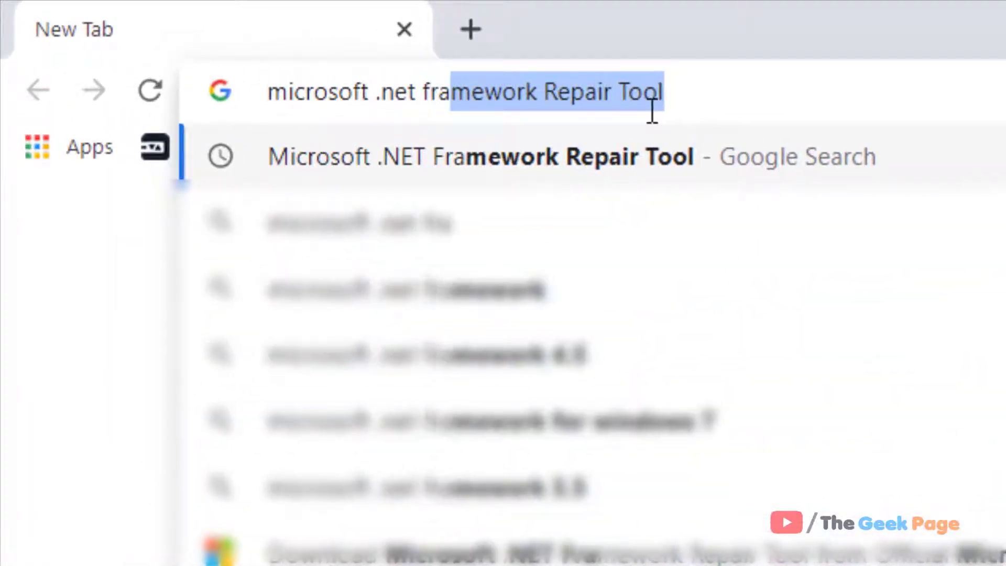
text(mework )
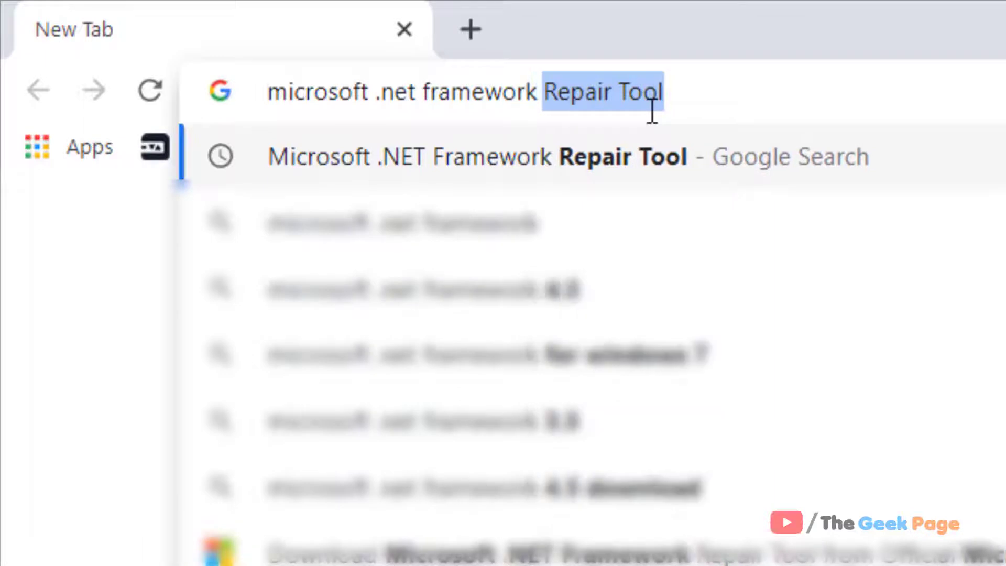
text(repair )
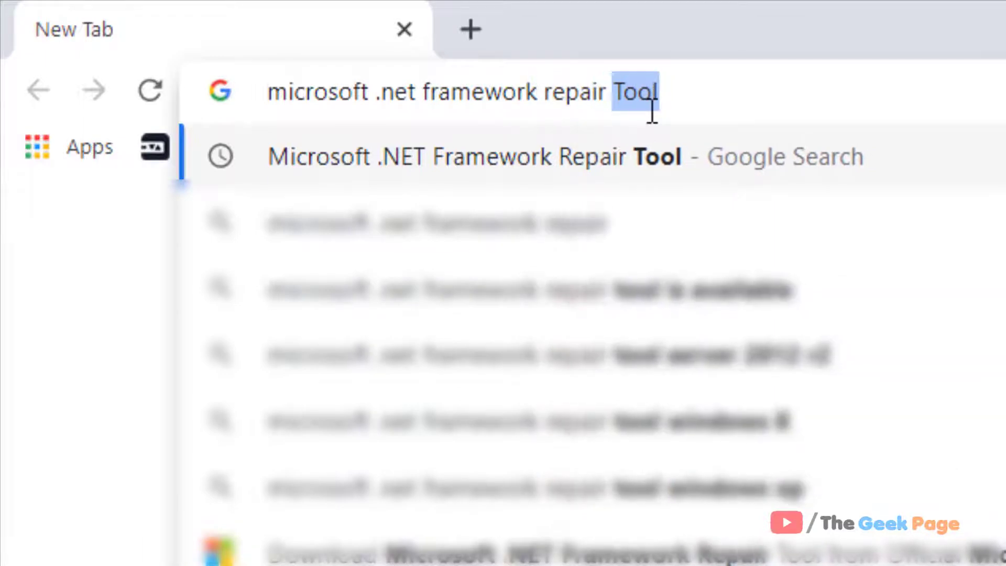
text(tool)
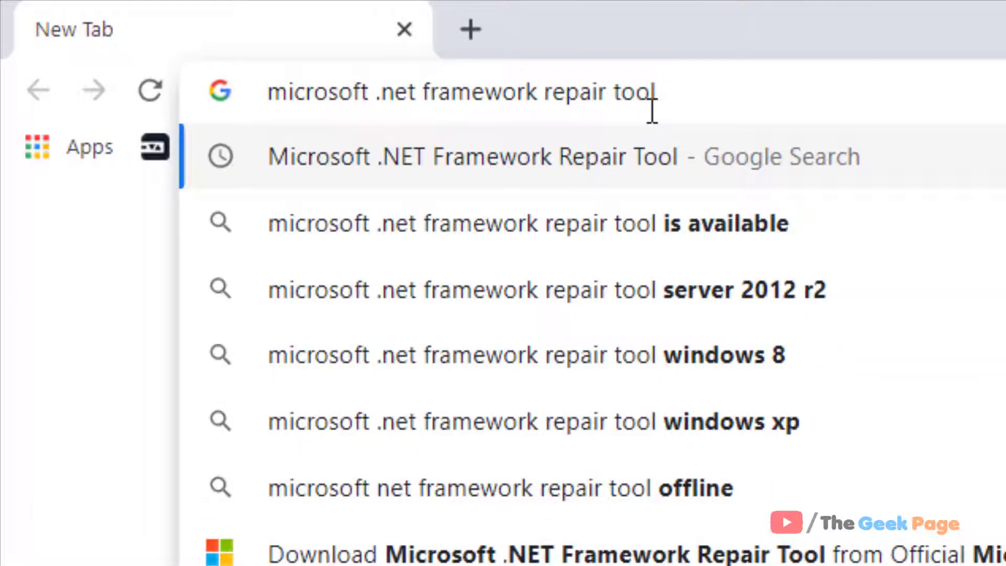
Step: Search Google for 'microsoft net framework repair tool' and reach its Microsoft download page
click(587, 163)
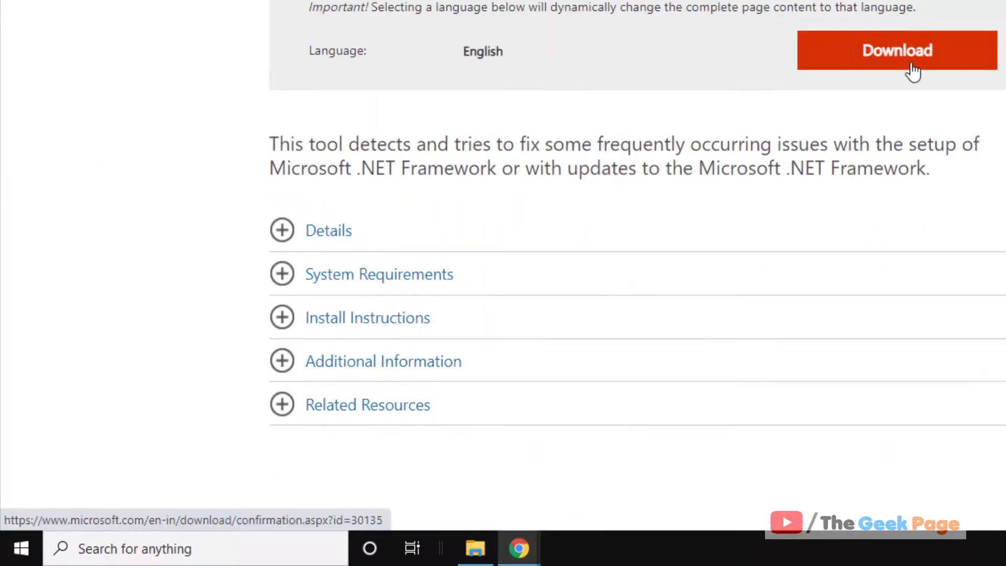
Step: Download NetFxRepairTool (1).exe from the Download Center and run it
click(902, 59)
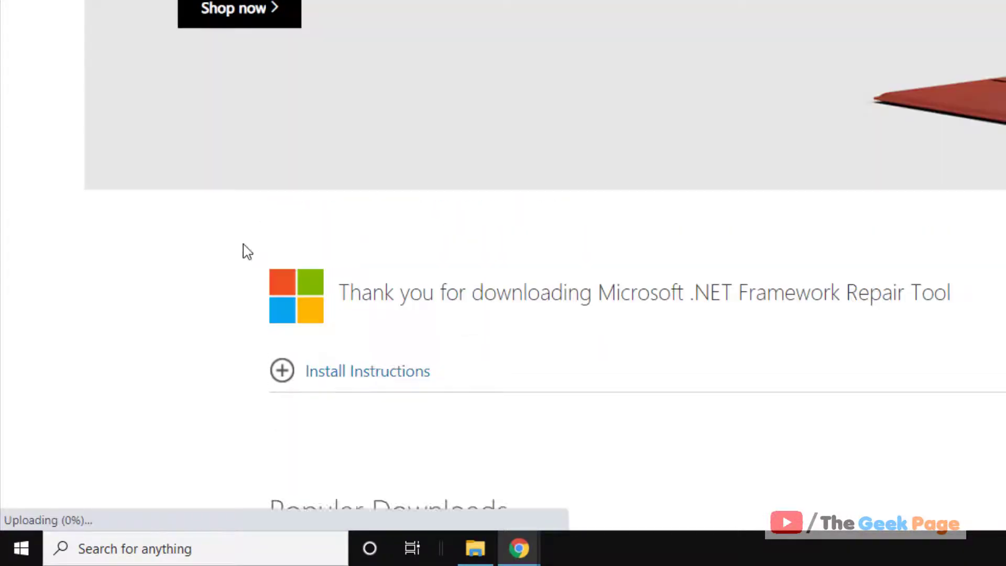
scroll(220, 302, down, 2)
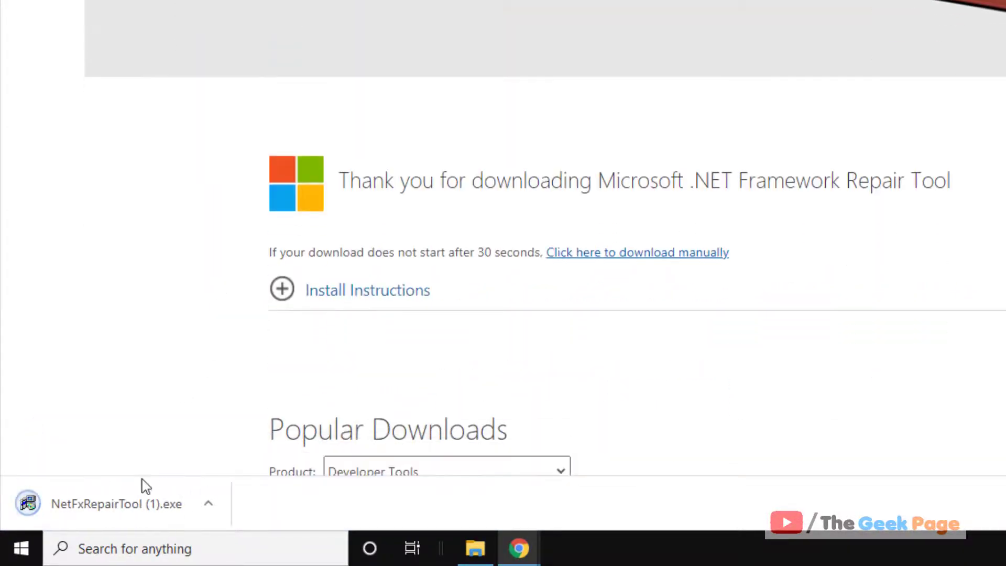
click(131, 513)
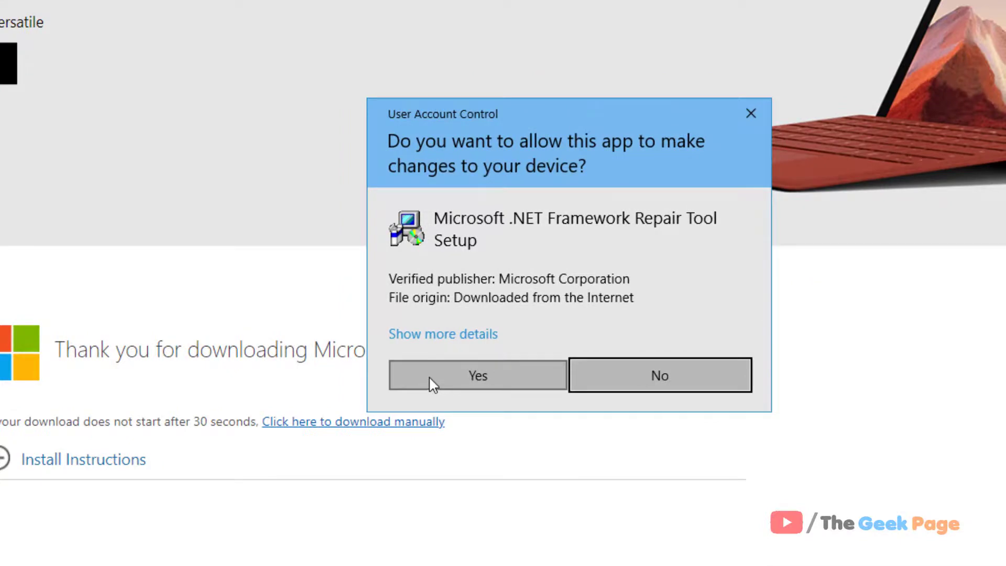
Step: Allow the repair tool to run, accept its license terms, then close its window
click(427, 376)
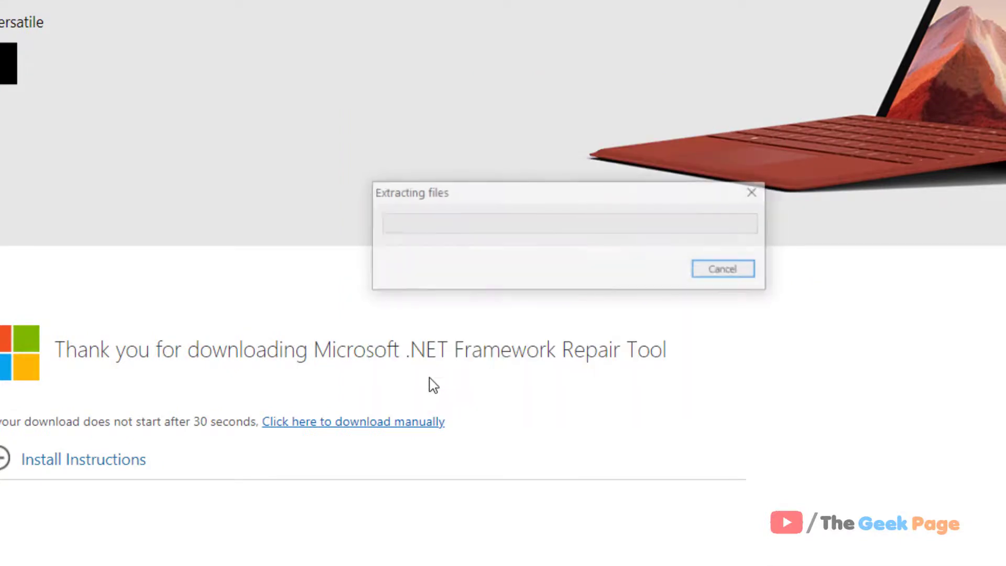
click(383, 378)
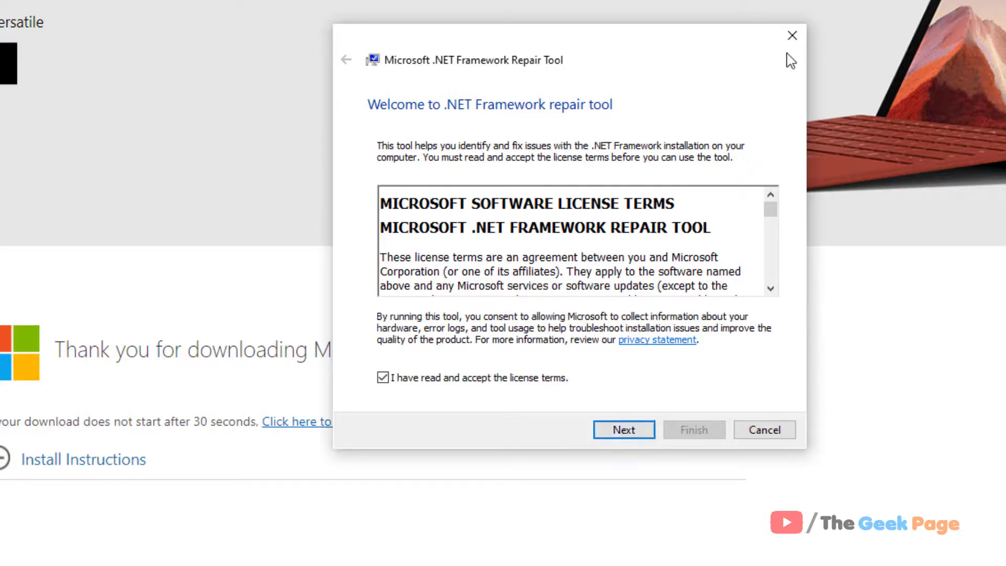
click(792, 35)
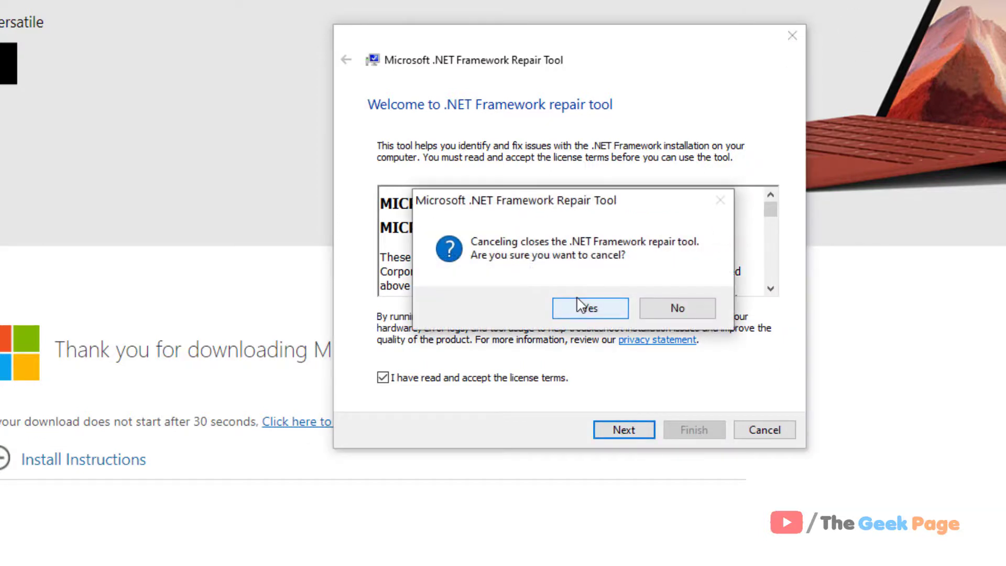